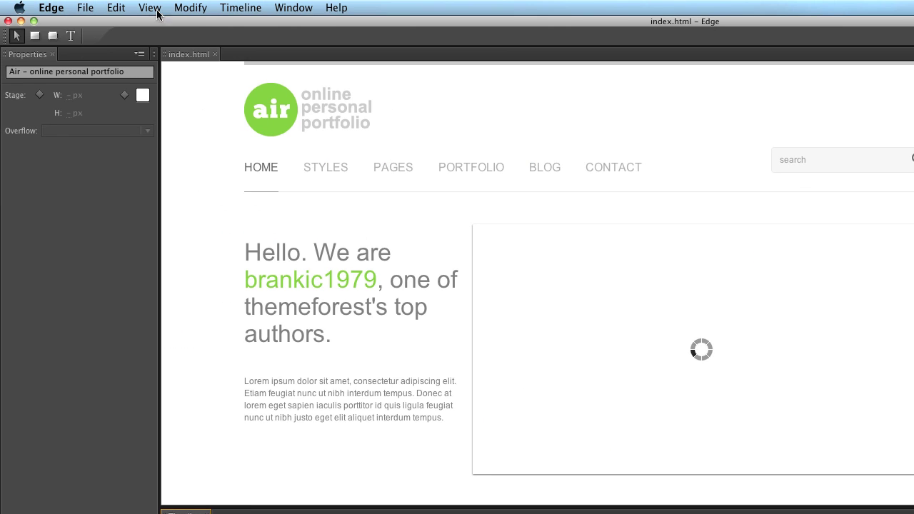
left_click(89, 10)
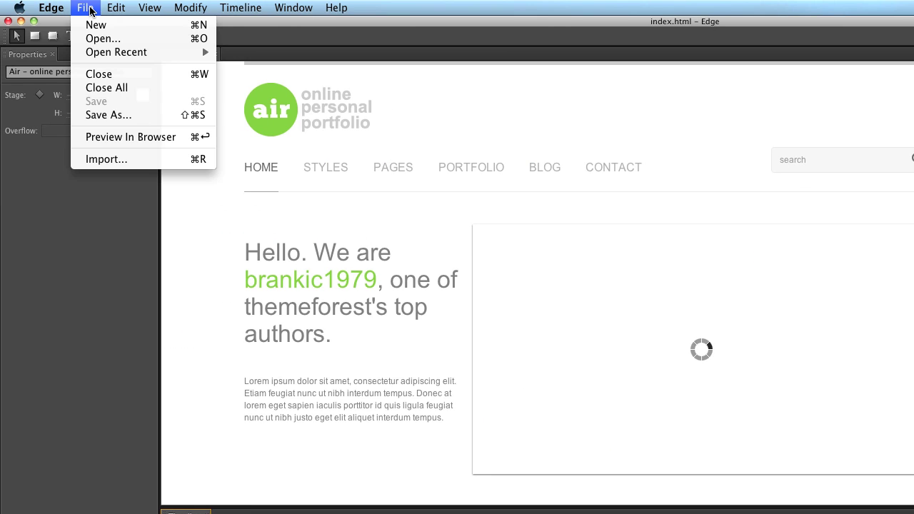
left_click(91, 10)
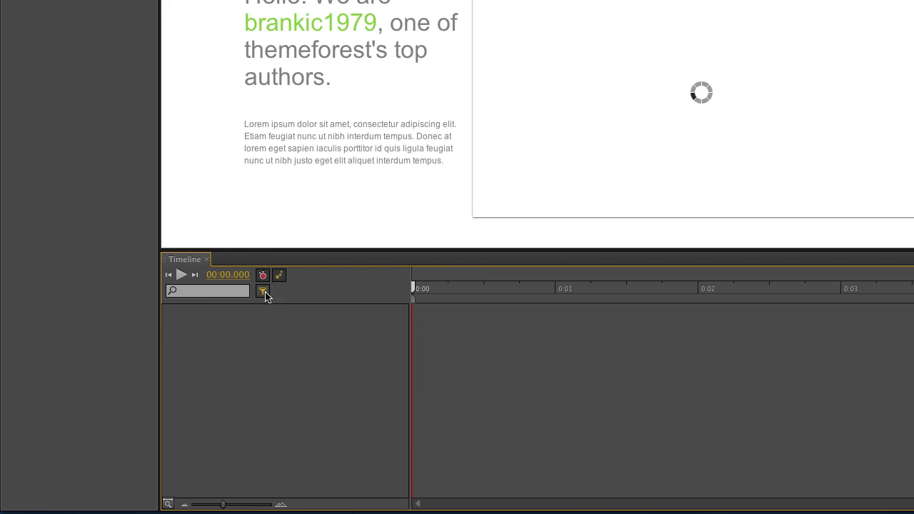
List all page elements in the timeline, look over the page, and limit the list to animated elements again.
left_click(262, 293)
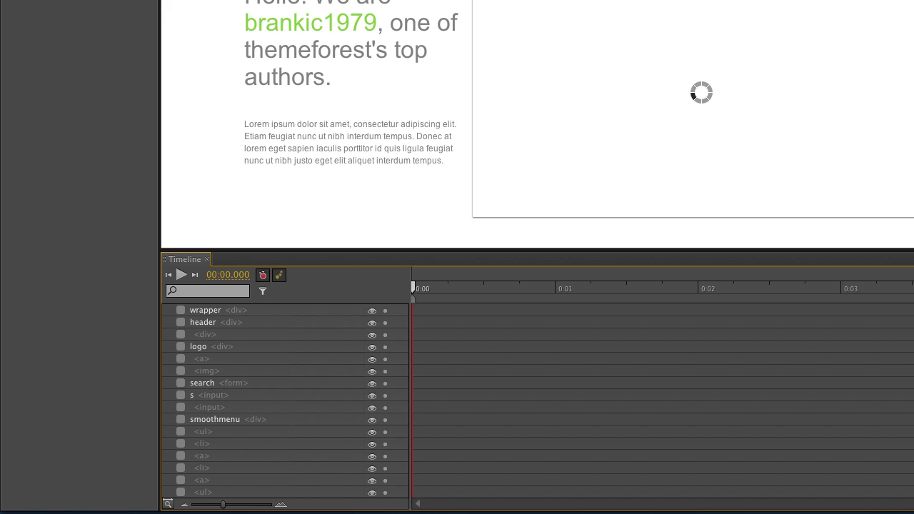
scroll(536, 125, "down", 10)
scroll(536, 125, "up", 8)
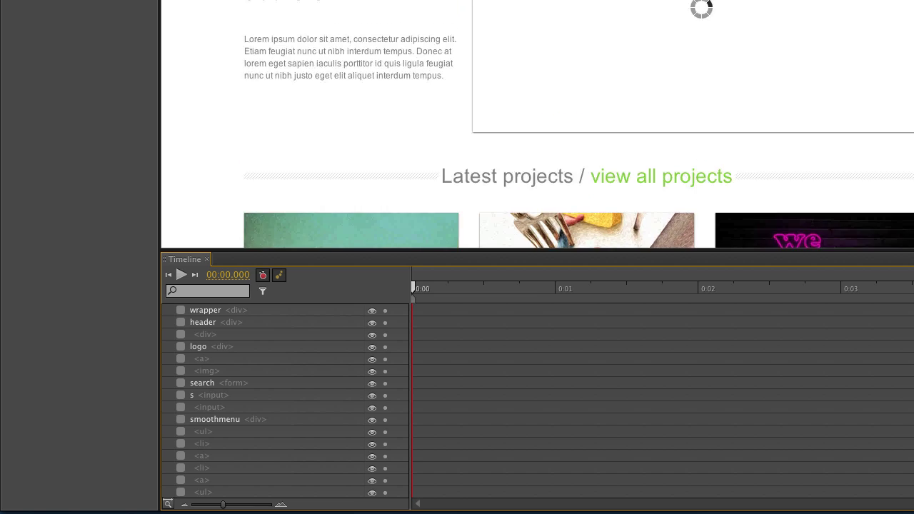
scroll(538, 125, "up", 3)
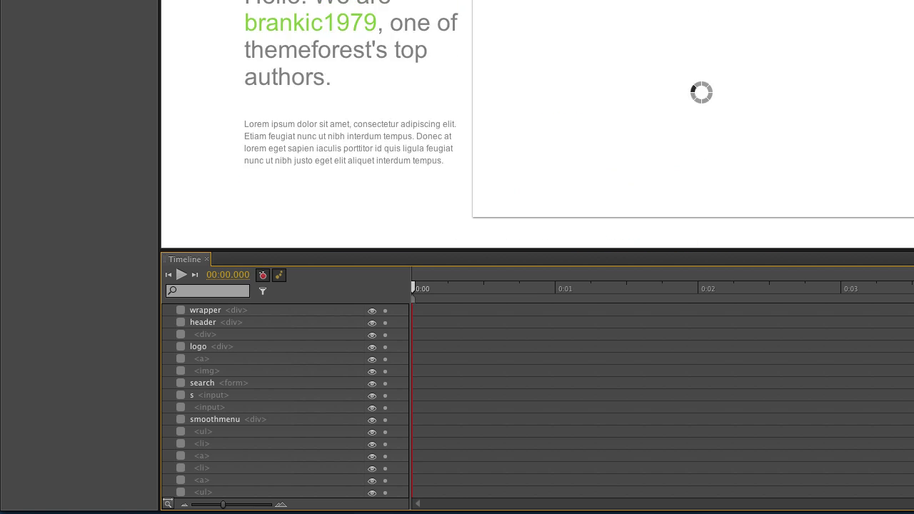
left_click(262, 293)
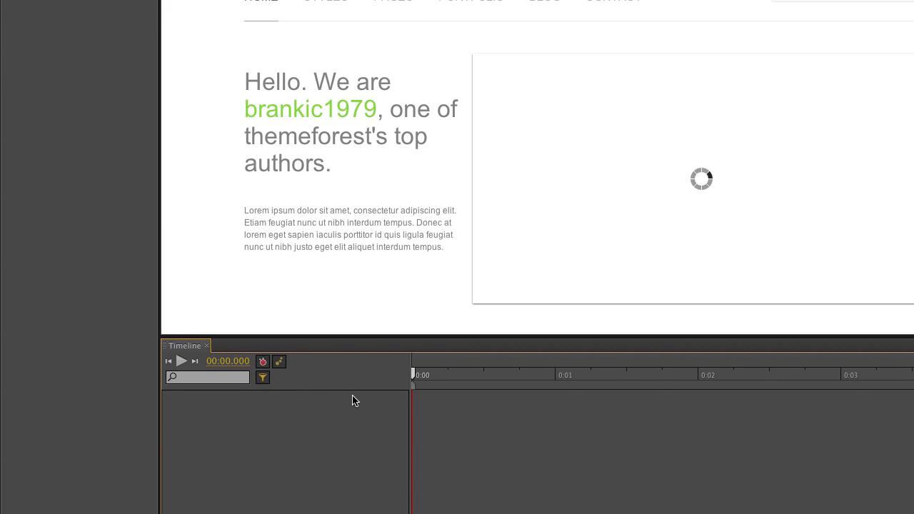
Animate the air logo's vertical position from -107 px at 0:00 to 0 px at 0:01.
left_click(278, 94)
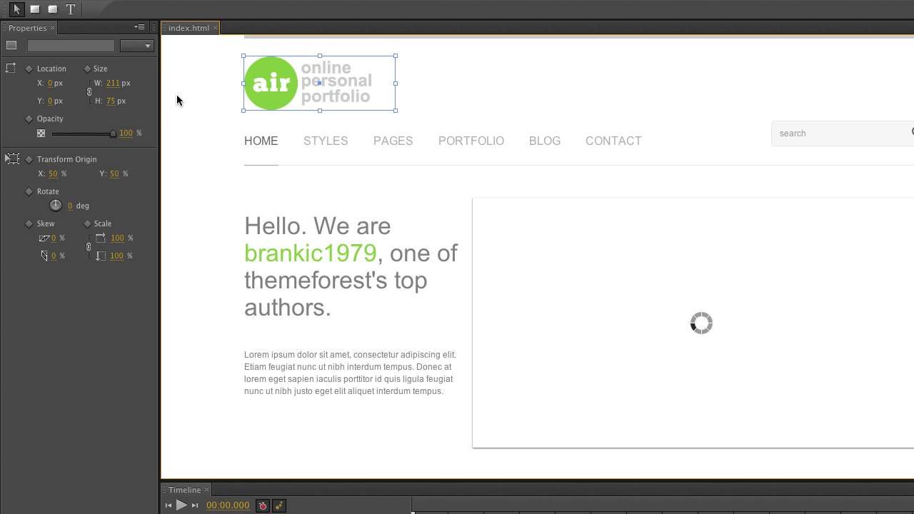
left_click_drag(51, 107, 0, 109)
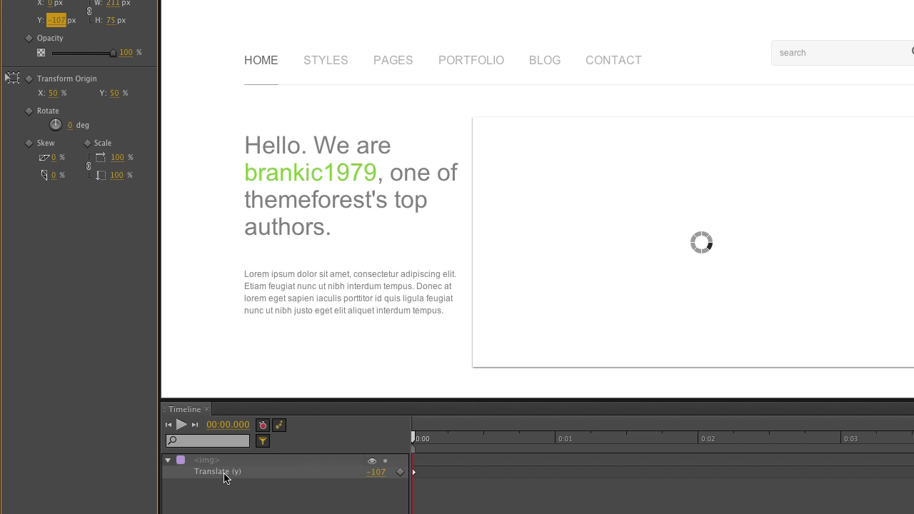
left_click_drag(412, 438, 553, 450)
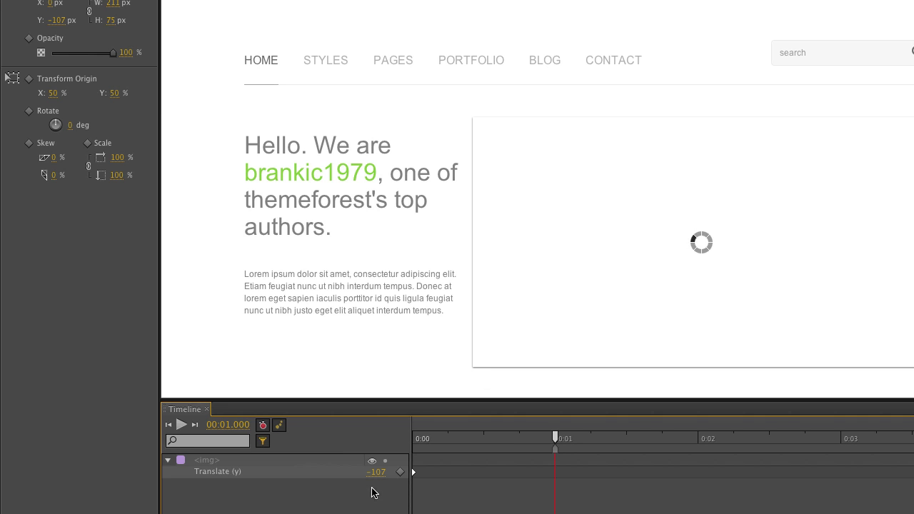
left_click(377, 474)
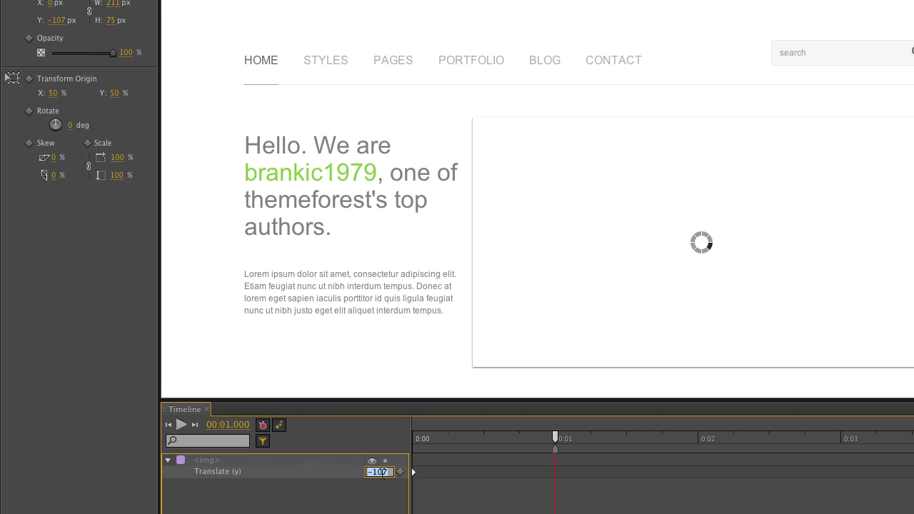
type("0")
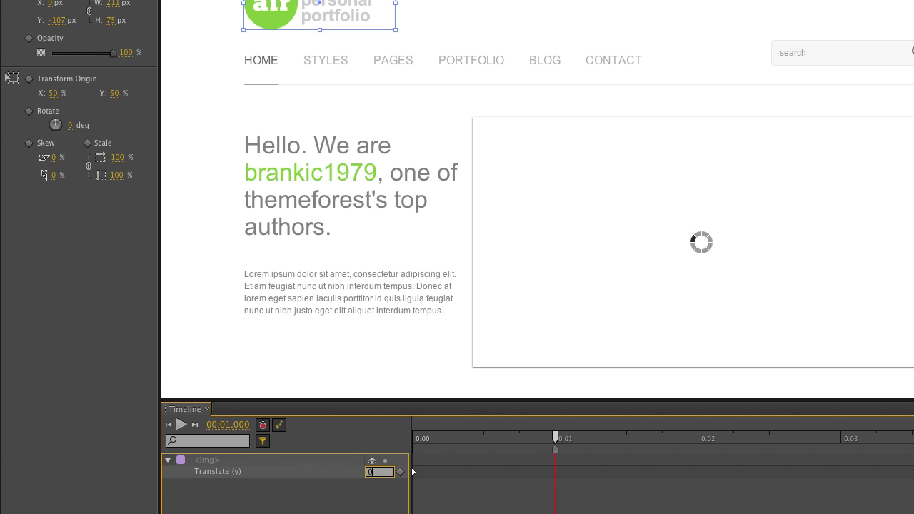
key("Return")
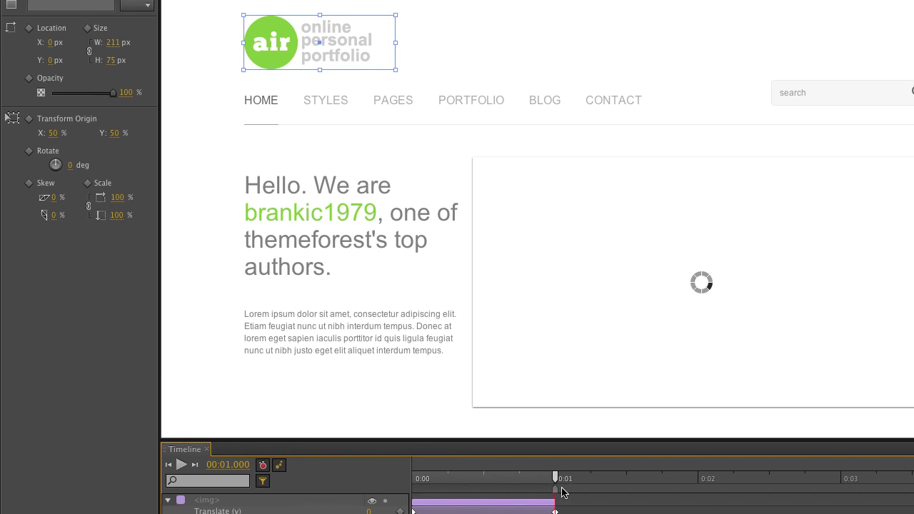
Apply easeOutBounce easing to the logo's one-second transition and collapse its timeline layer.
mouse_move(555, 478)
left_mouse_down()
mouse_move(374, 478)
mouse_move(576, 491)
mouse_move(555, 494)
left_mouse_up()
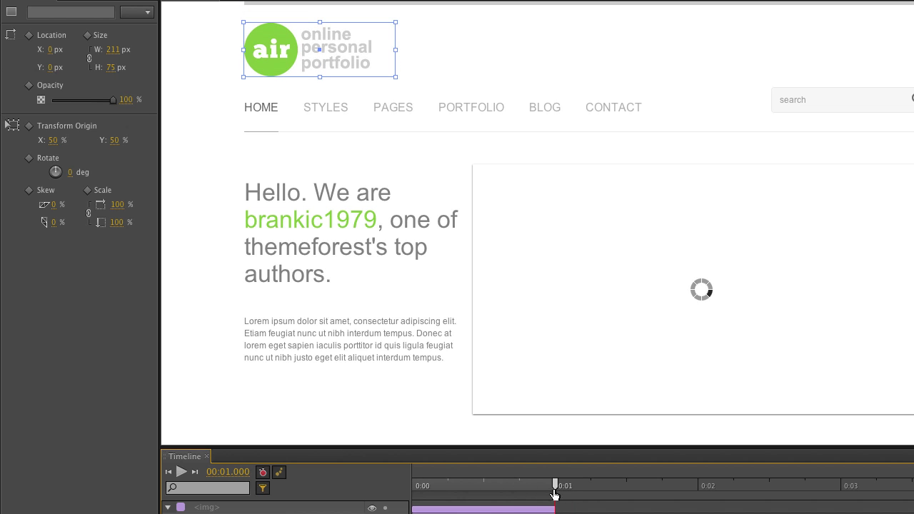
left_click(476, 508)
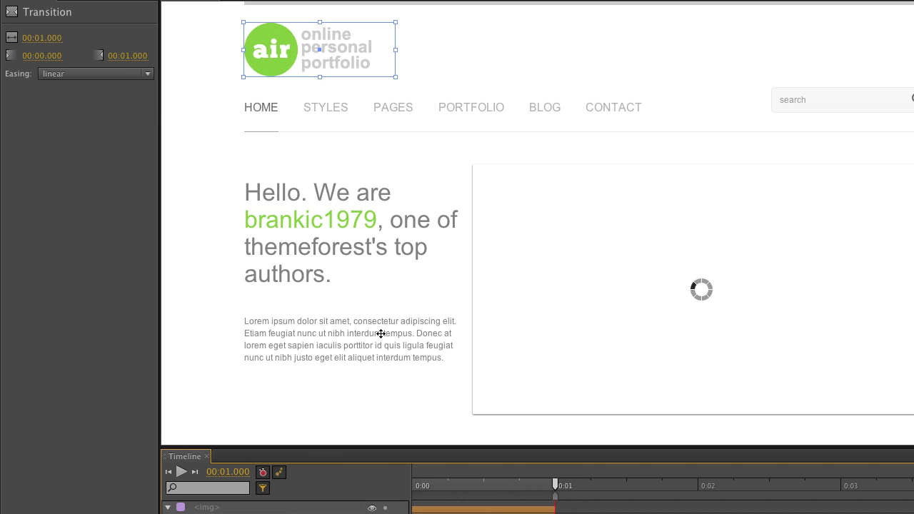
left_click(111, 74)
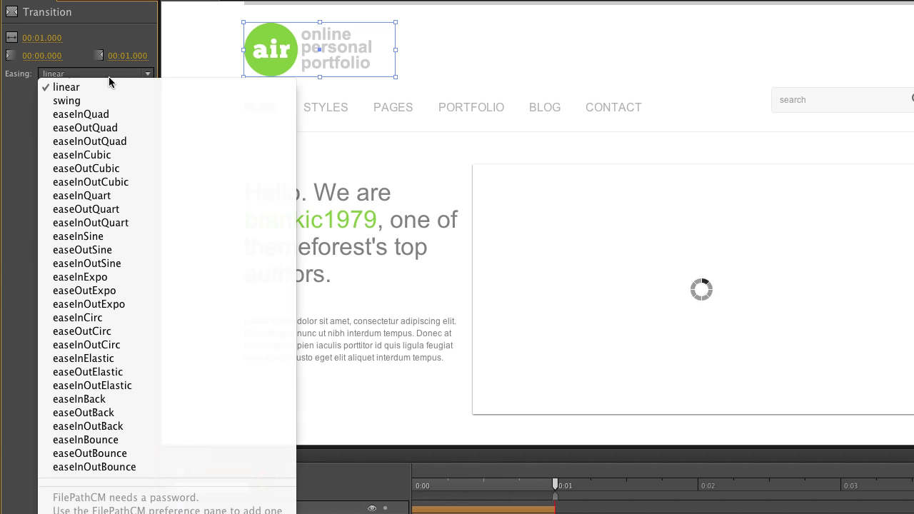
left_click(124, 453)
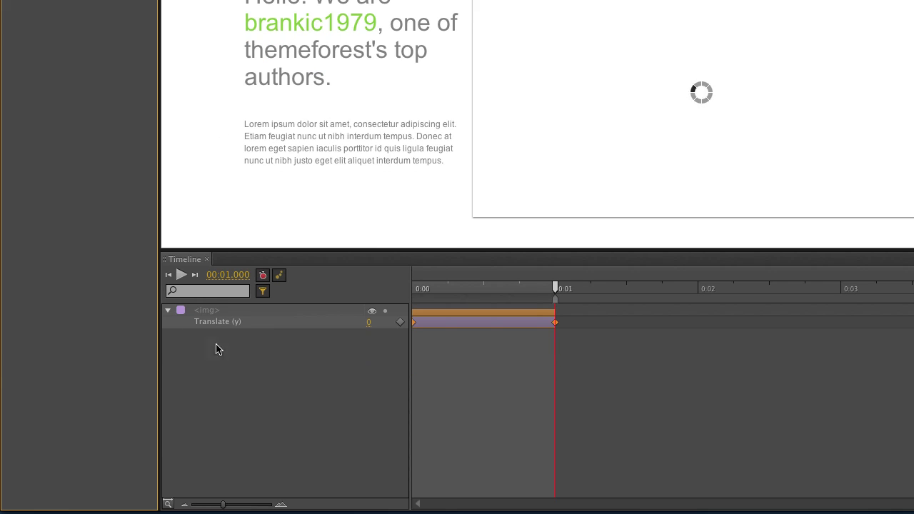
left_click(170, 317)
left_click(169, 311)
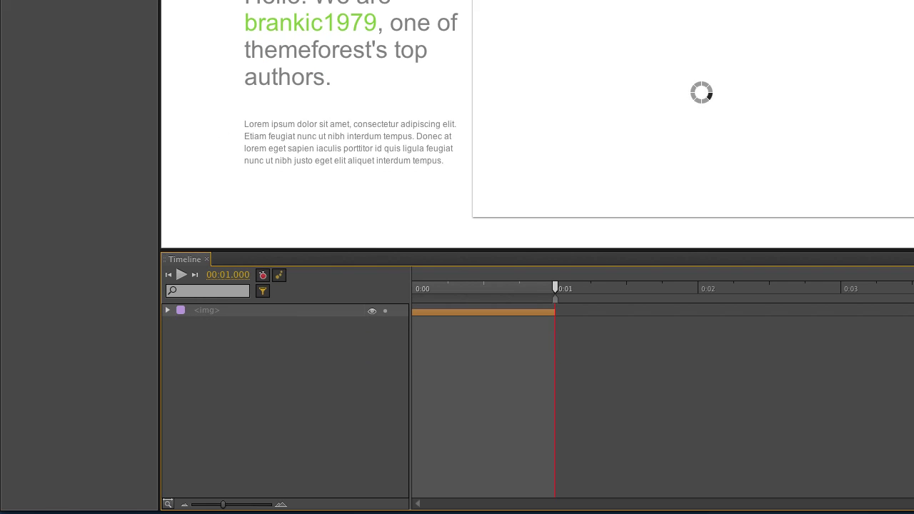
Shift the "we design sticky brands" thumbnail under Latest projects horizontally to X -978 px at 0:01.
scroll(538, 125, "down", 10)
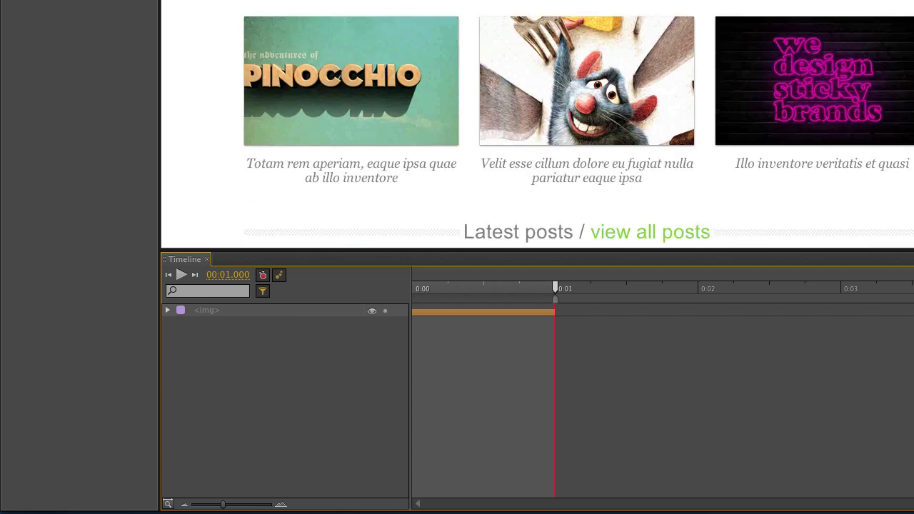
scroll(538, 125, "up", 2)
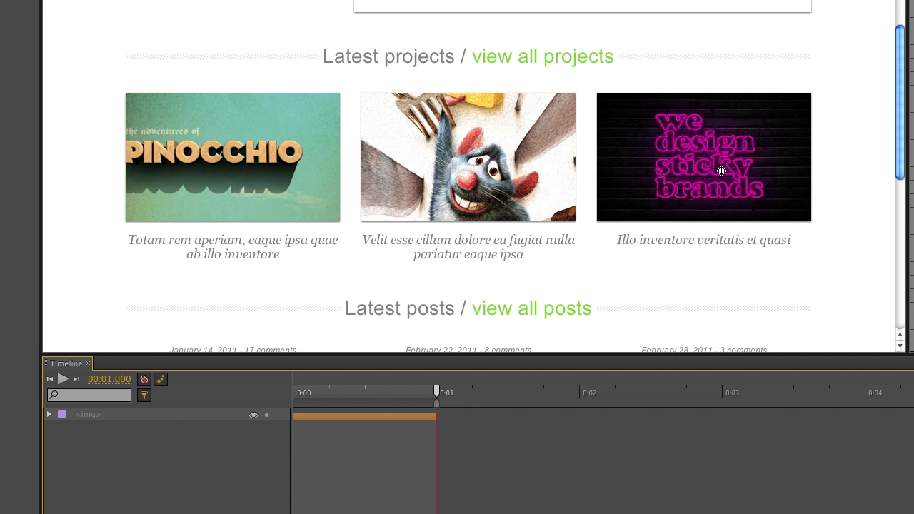
left_click(722, 170)
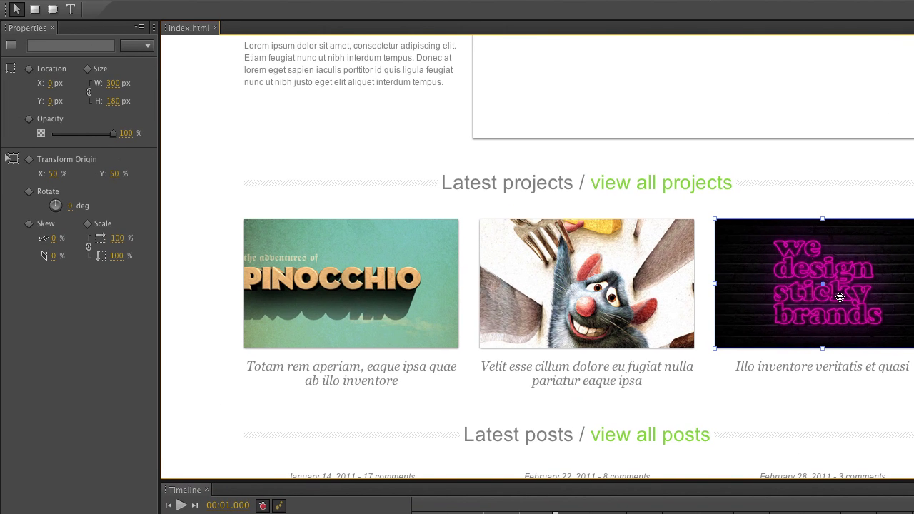
left_click(583, 294)
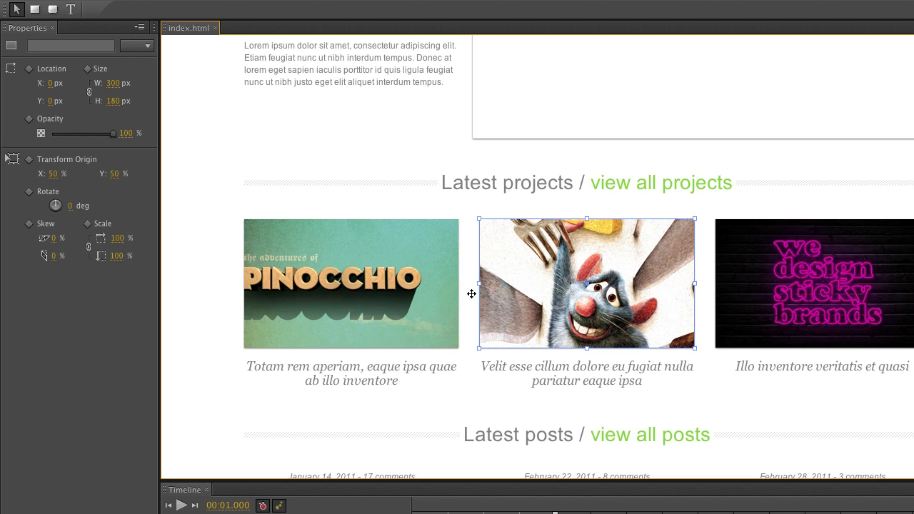
left_click(383, 289)
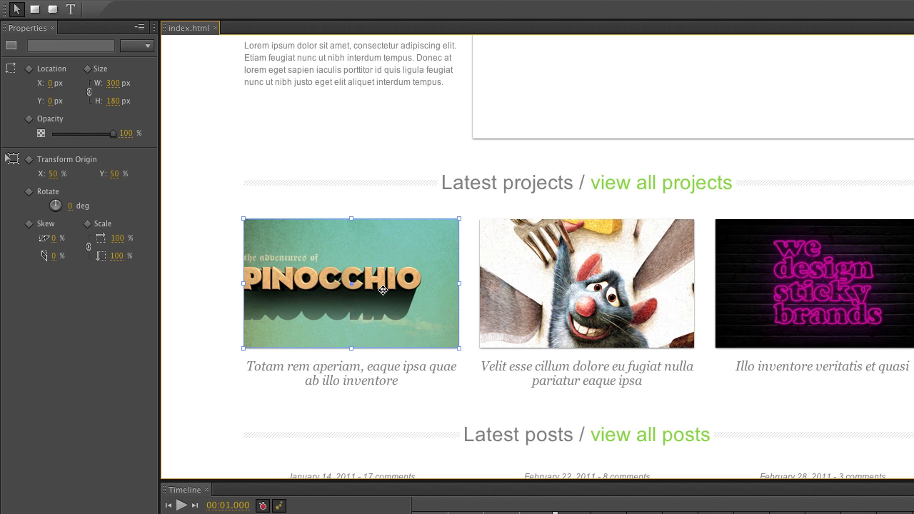
left_click(880, 300)
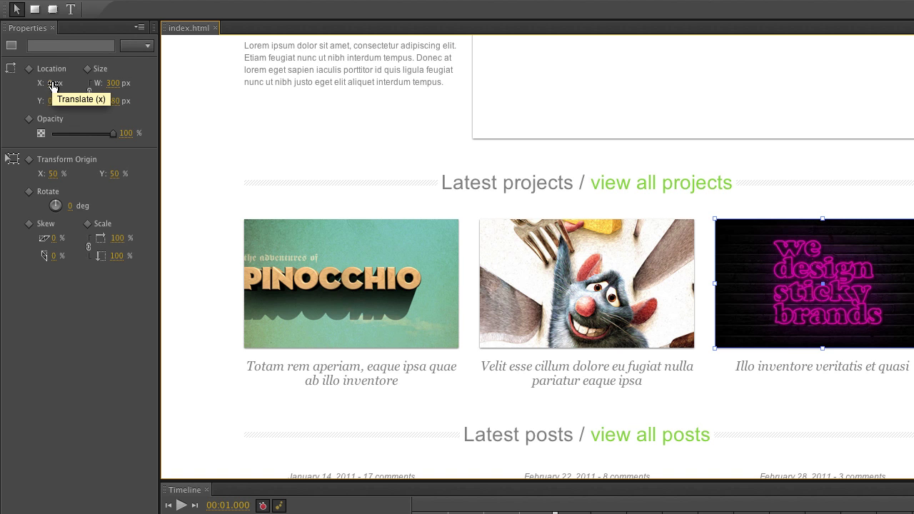
left_click_drag(53, 85, 29, 85)
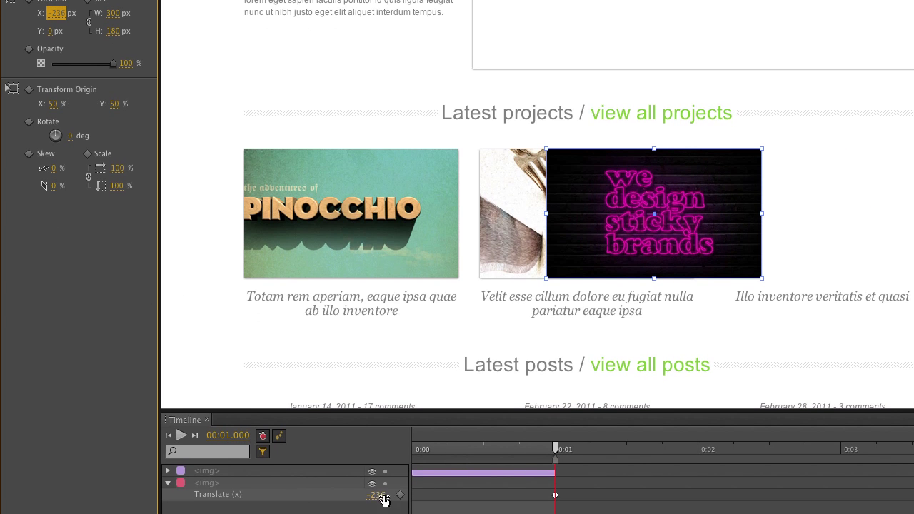
left_click_drag(380, 499, 118, 489)
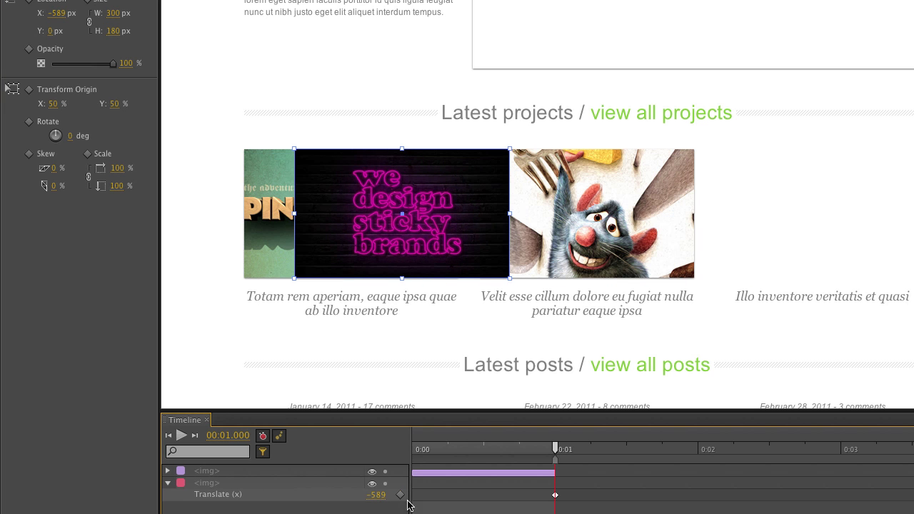
left_click_drag(384, 499, 160, 481)
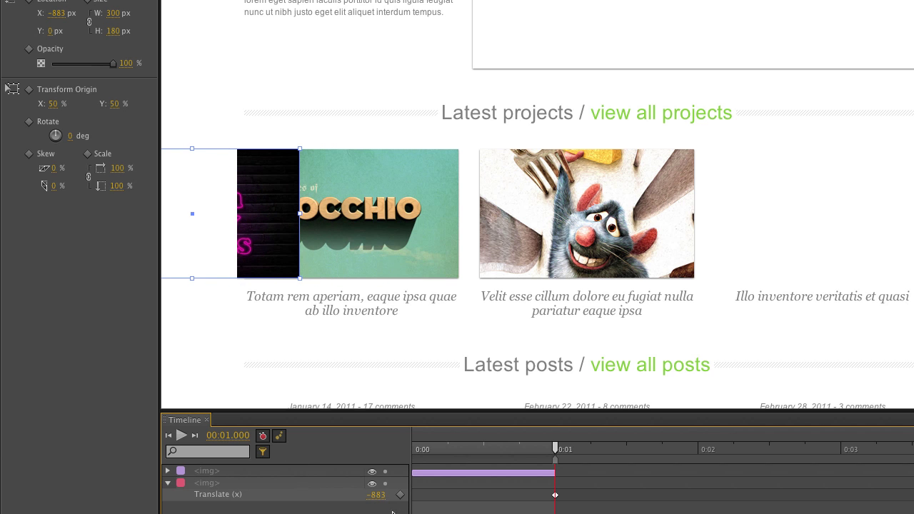
left_click_drag(381, 500, 321, 488)
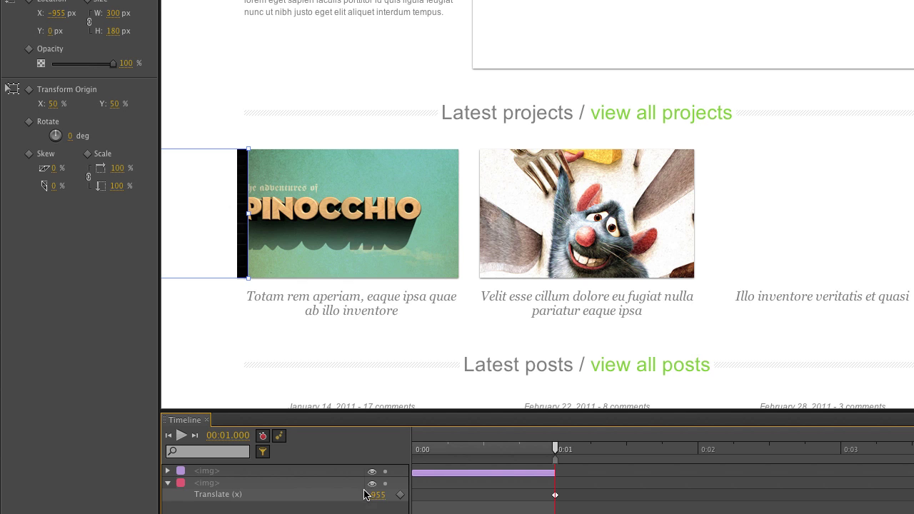
left_click_drag(379, 495, 359, 491)
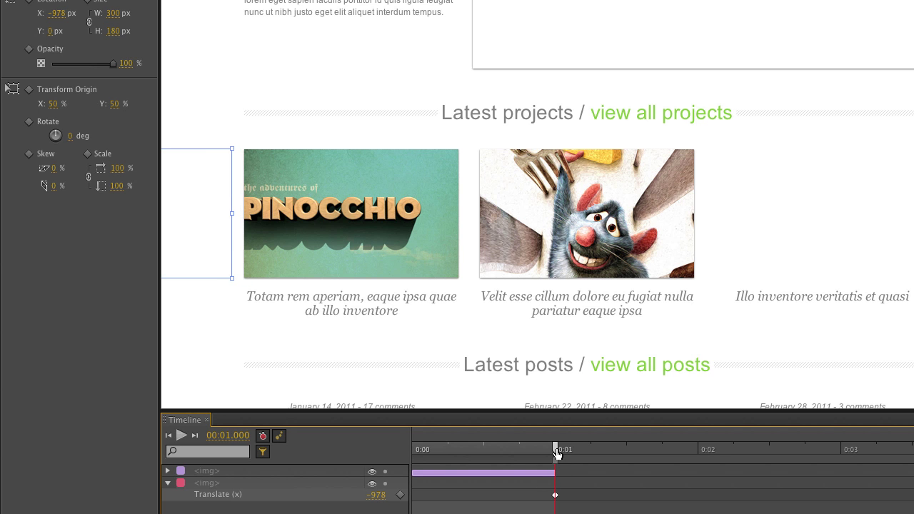
Set the "we design sticky brands" thumbnail's Translate (x) to 0 at 00:02.500 and scrub through the slide-in.
left_click_drag(557, 452, 770, 461)
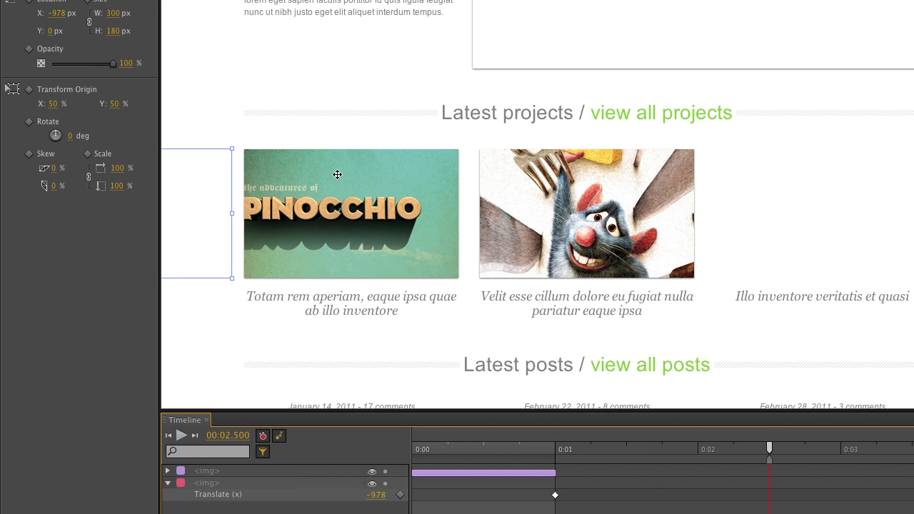
left_click(378, 495)
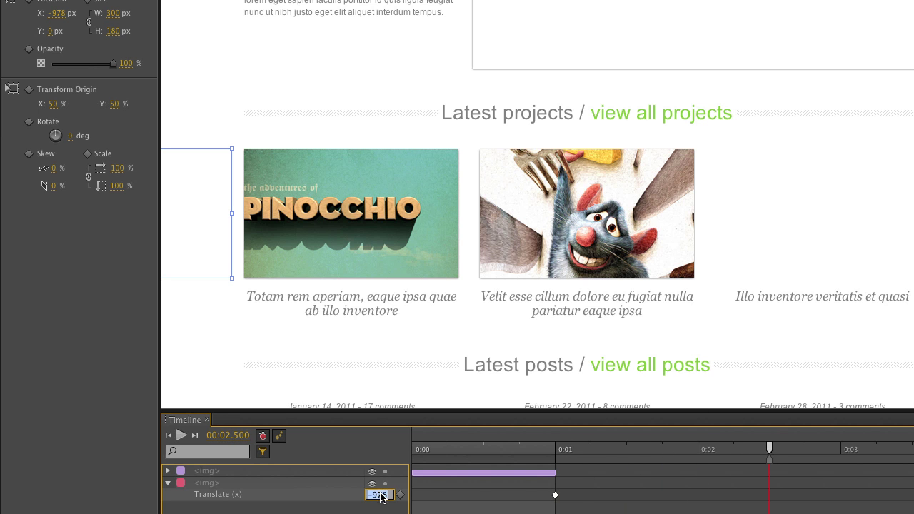
type("0")
key("Return")
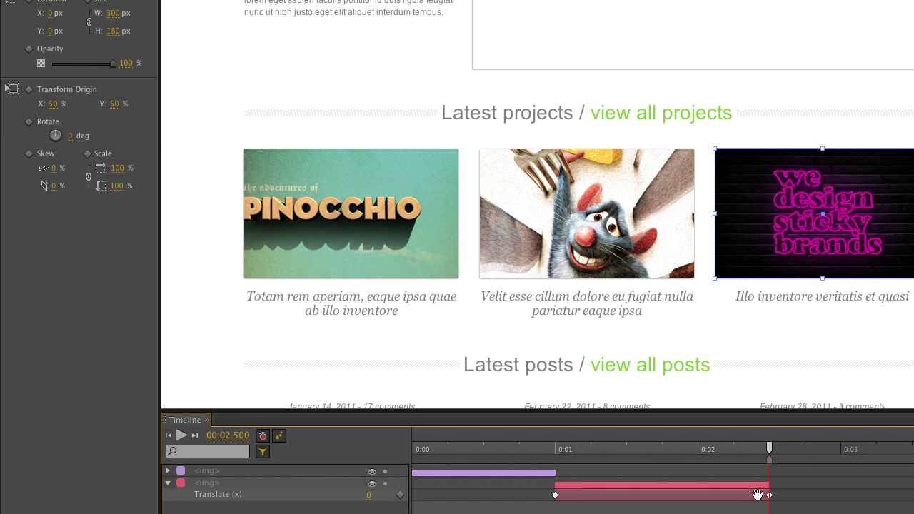
left_click(557, 453)
left_click_drag(557, 453, 769, 462)
Apply easeOutElastic easing to the "we design sticky brands" thumbnail's transition and return the playhead to 00:01.000.
left_click(645, 487)
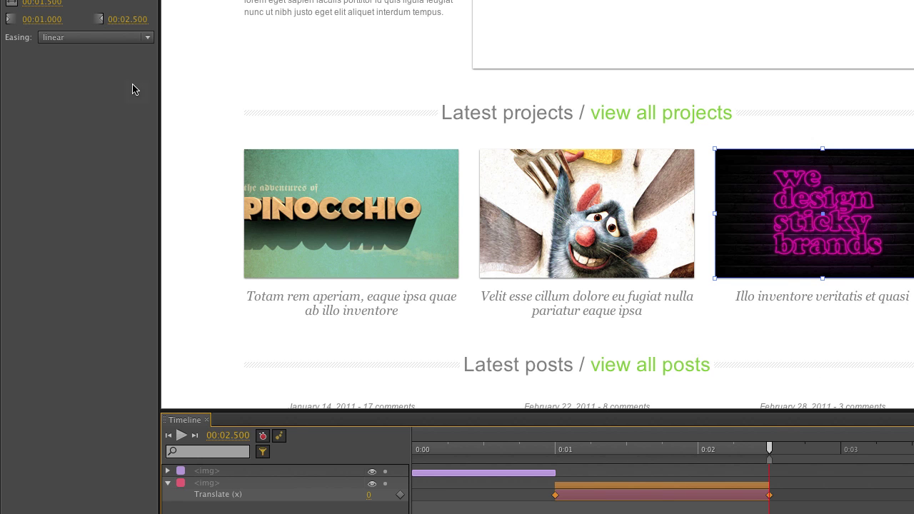
left_click(83, 37)
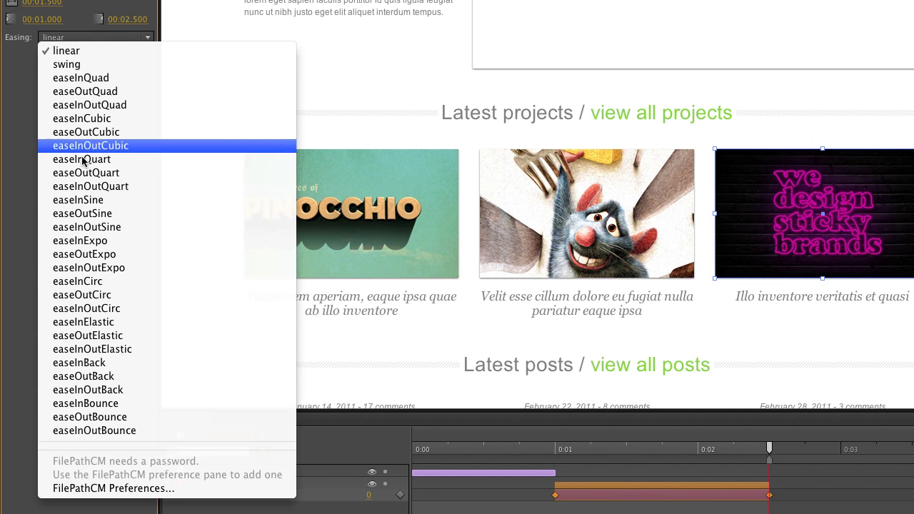
left_click(89, 337)
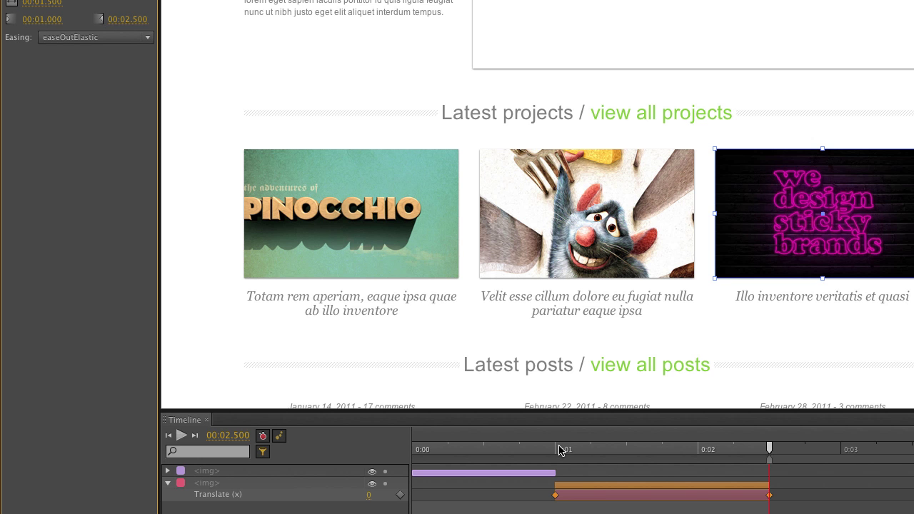
left_click(557, 450)
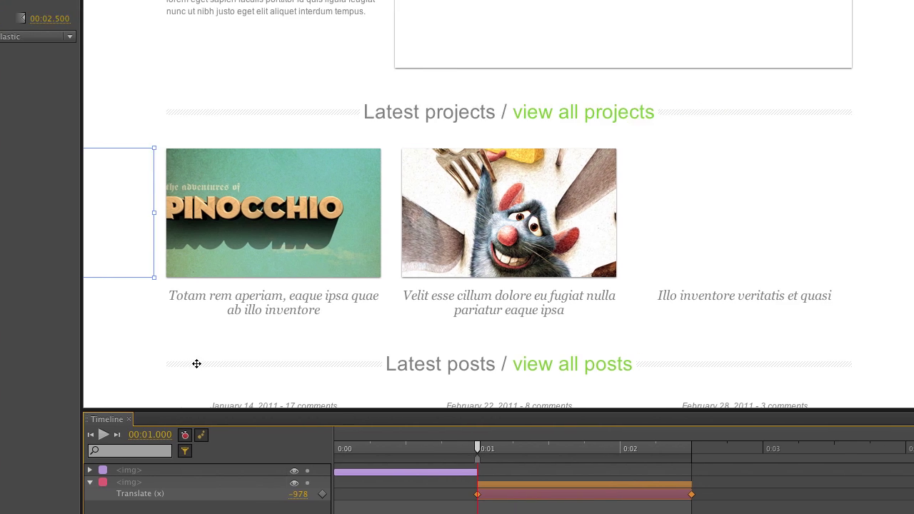
Play the "we design sticky brands" thumbnail's slide-in from 00:01.000 and select the mouse thumbnail under Latest projects.
key("space")
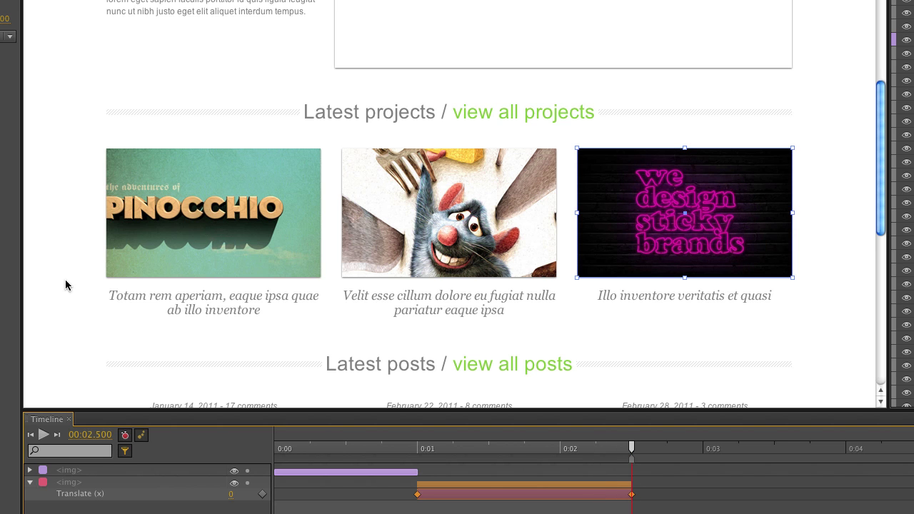
left_click(432, 238)
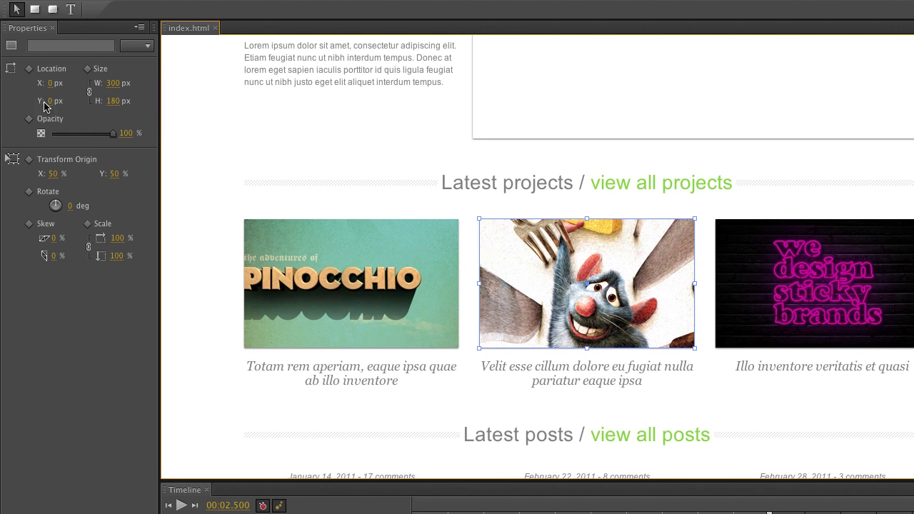
left_click_drag(44, 102, 16, 102)
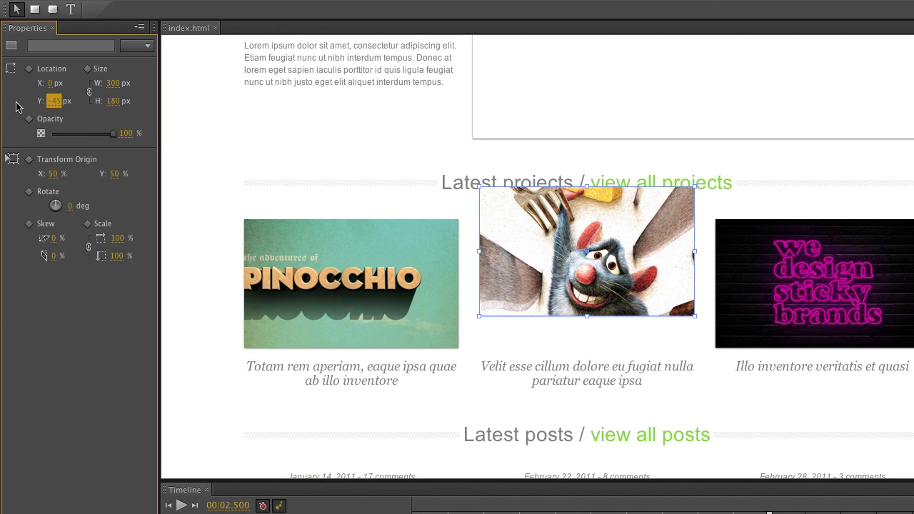
type("0")
key("Return")
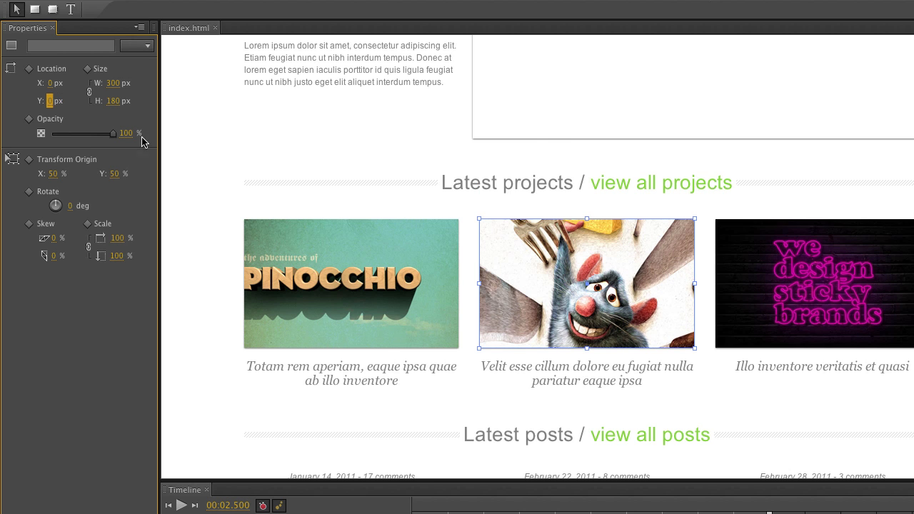
Animate the mouse thumbnail's Translate (x) from -647 at 00:02.500 to 0 at 00:04.000.
left_click_drag(56, 86, 17, 86)
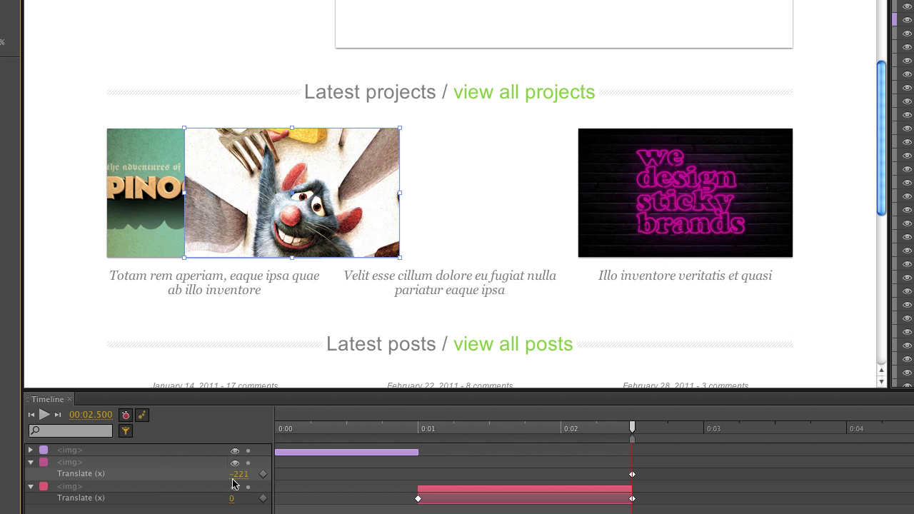
left_click_drag(240, 474, 0, 471)
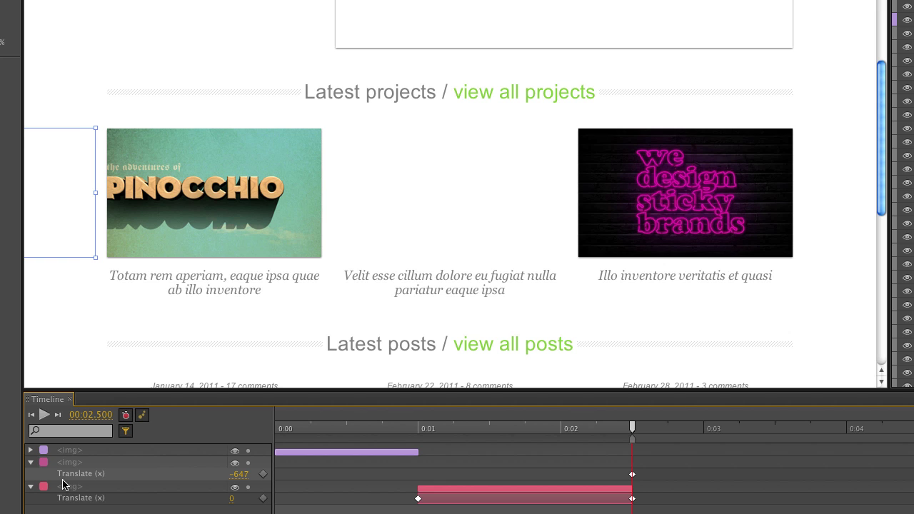
left_click_drag(635, 432, 846, 447)
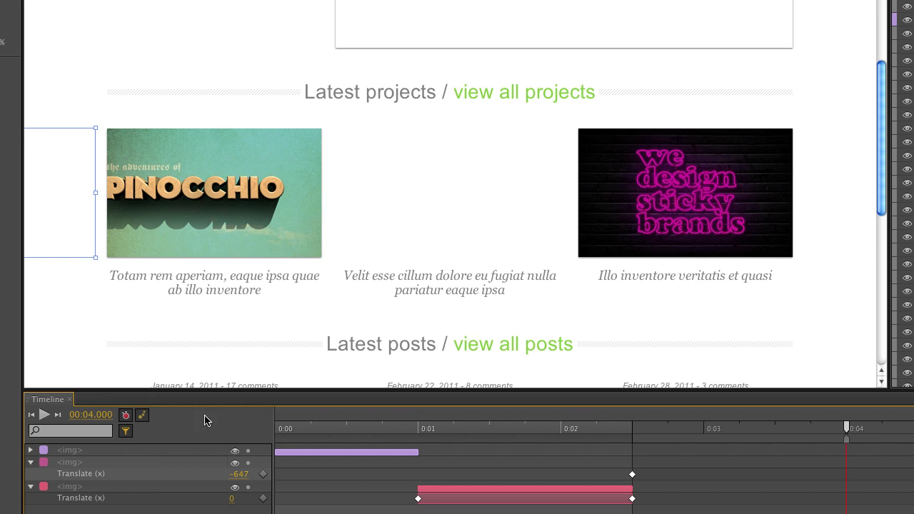
left_click(242, 475)
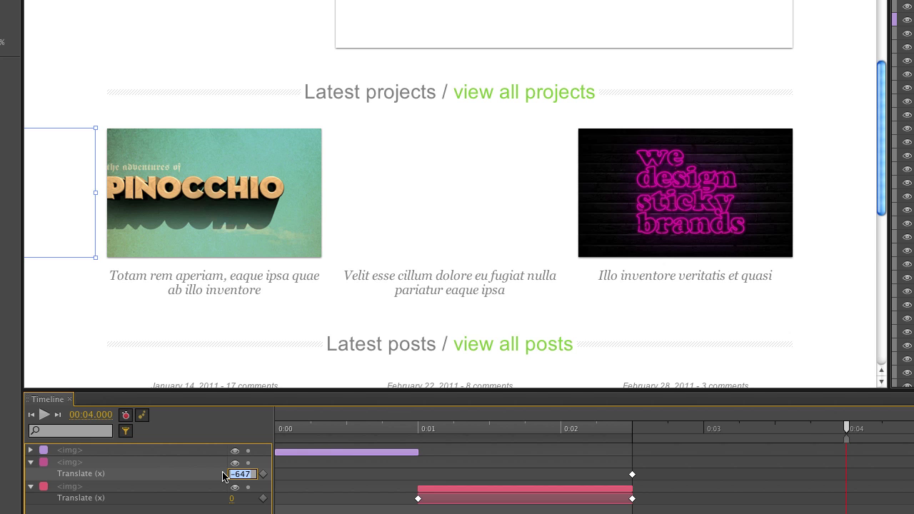
type("0")
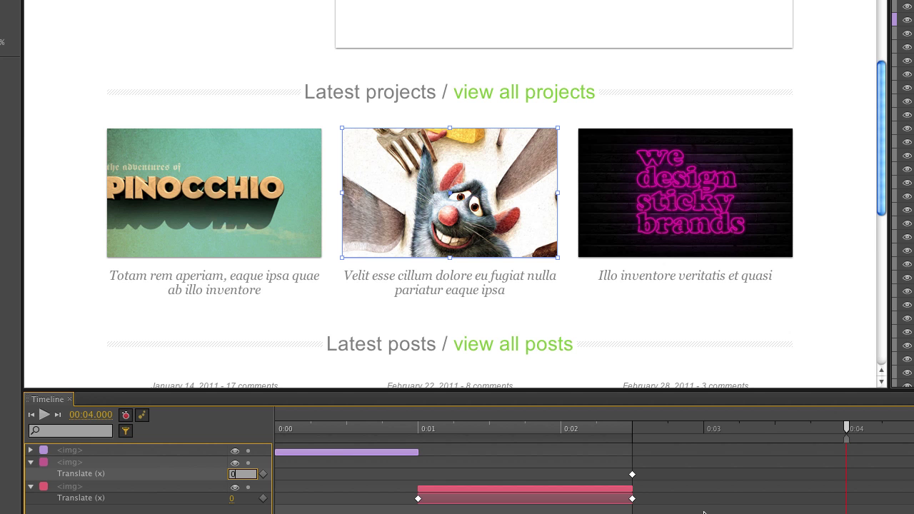
key("Return")
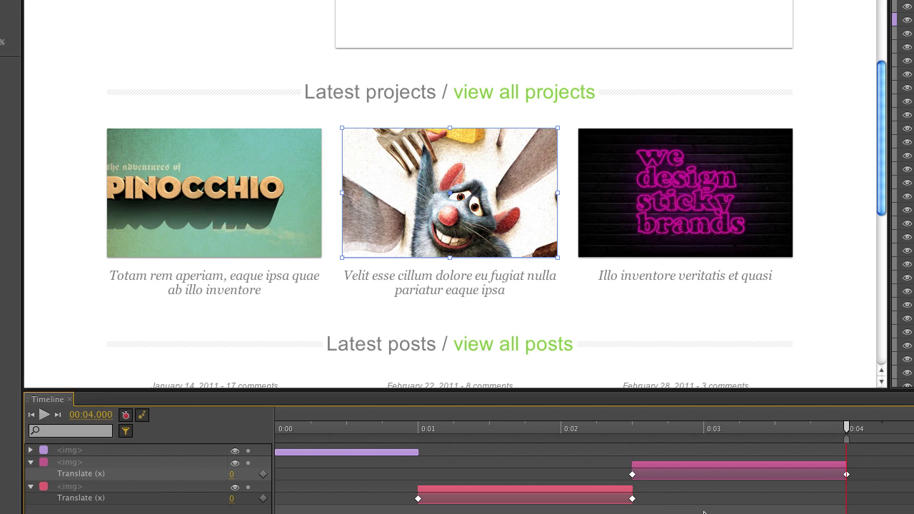
Apply easeOutElastic easing to the mouse thumbnail's transition and select the Pinocchio thumbnail.
left_click(723, 465)
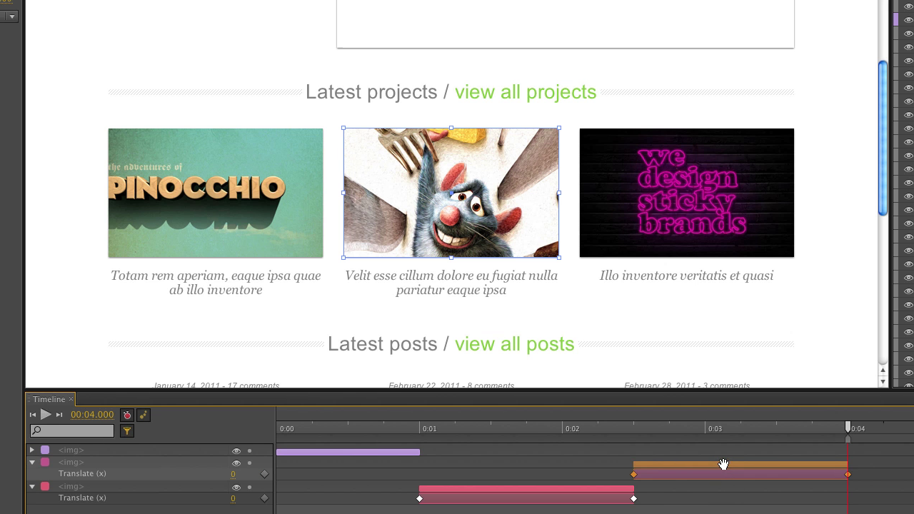
left_click(89, 80)
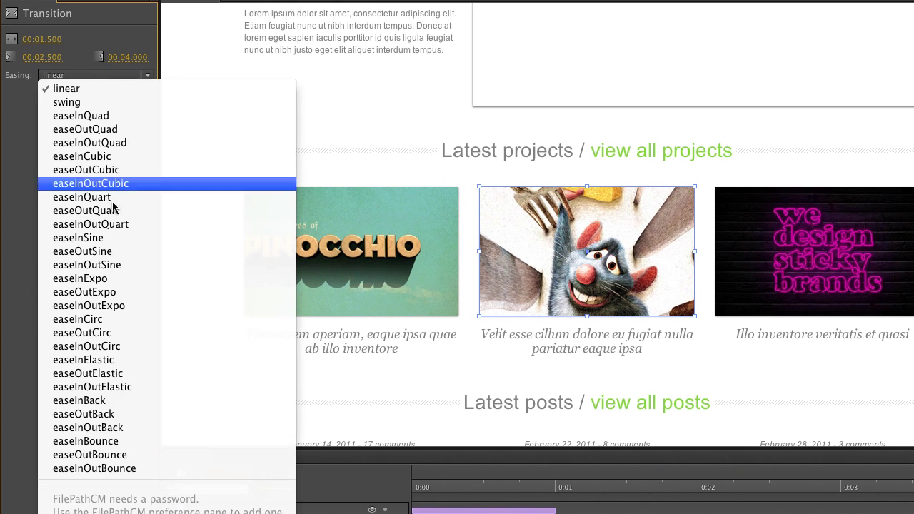
left_click(119, 374)
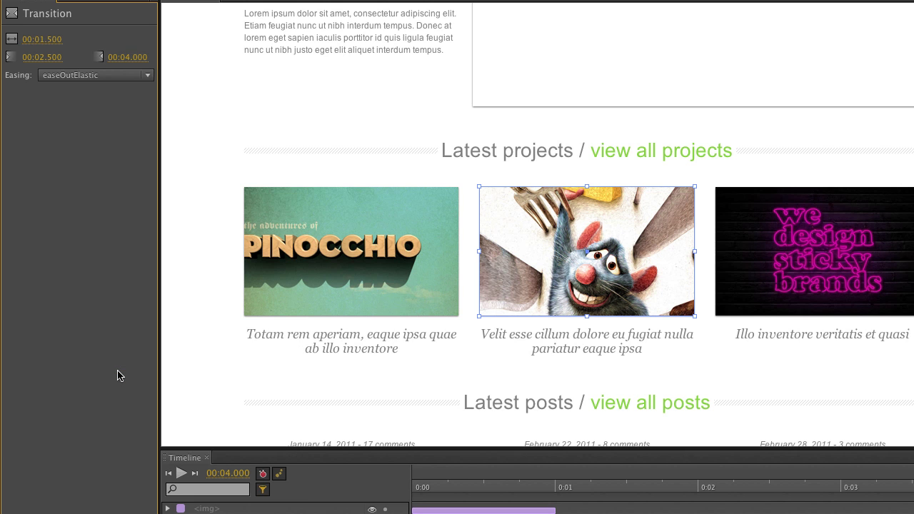
left_click(386, 265)
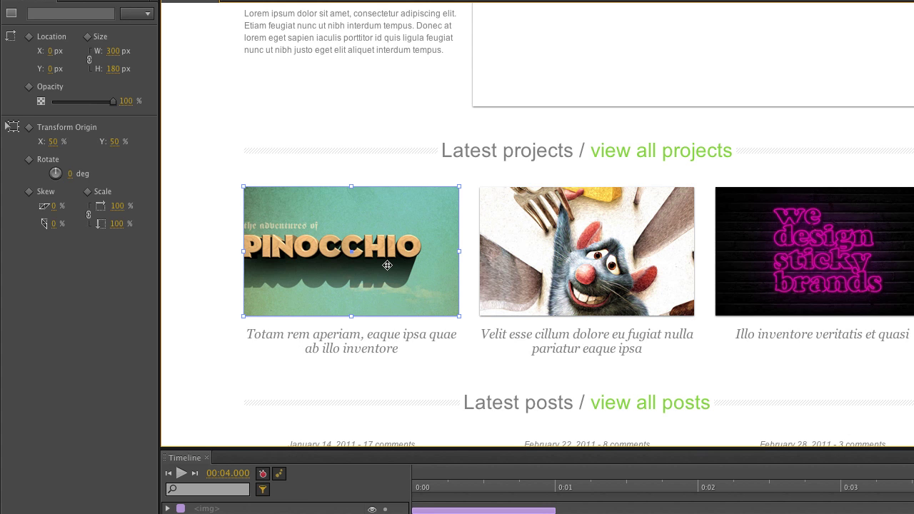
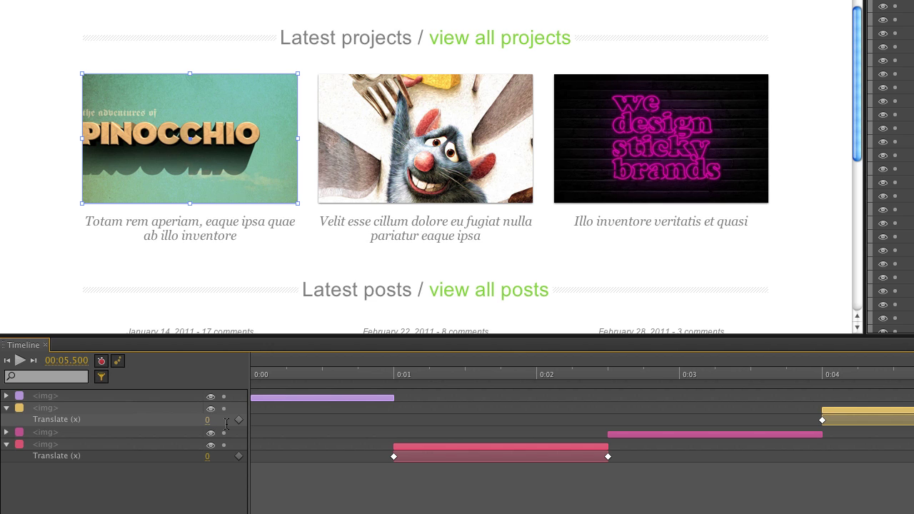
Play the slide-ins of all three project thumbnails from 00:01.000.
left_click(395, 375)
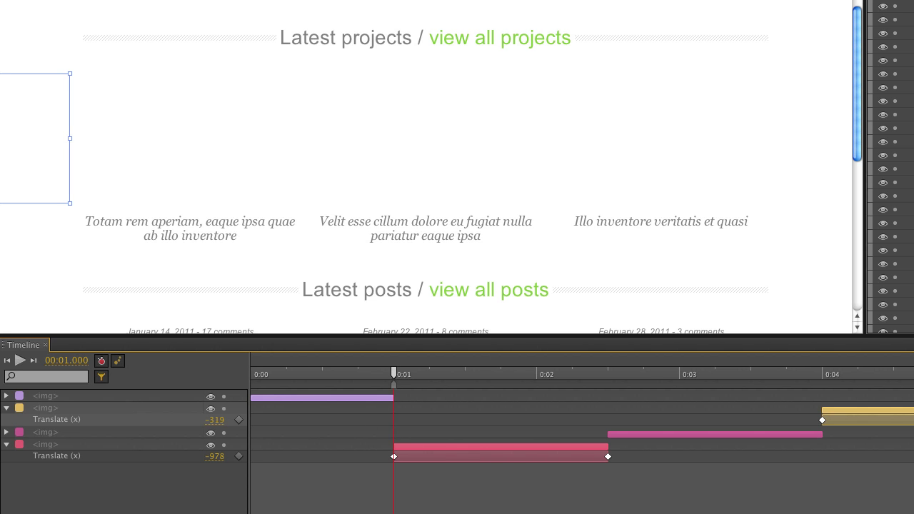
key("space")
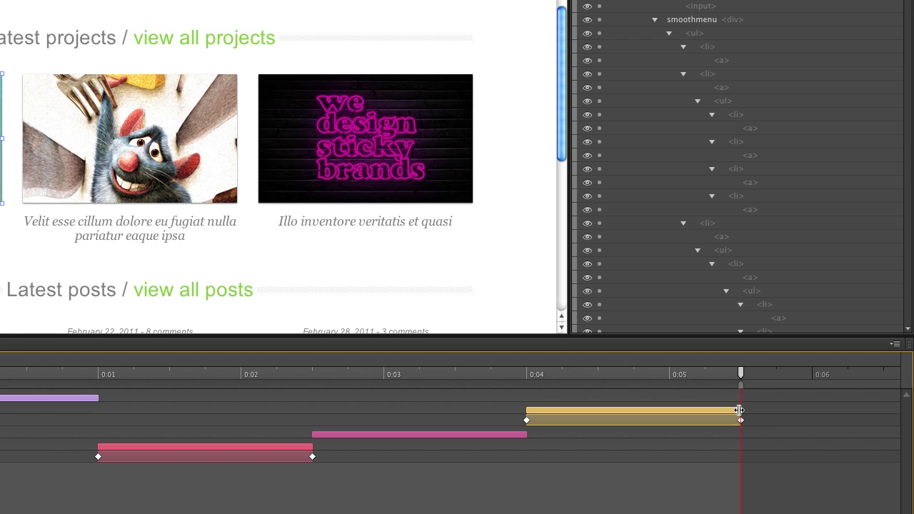
Shorten the Pinocchio thumbnail's transition to 0.75 seconds, ending at 00:04.750, and replay the animation from 0:01.
left_click(887, 411)
left_click_drag(740, 410, 634, 406)
left_click_drag(740, 376, 95, 359)
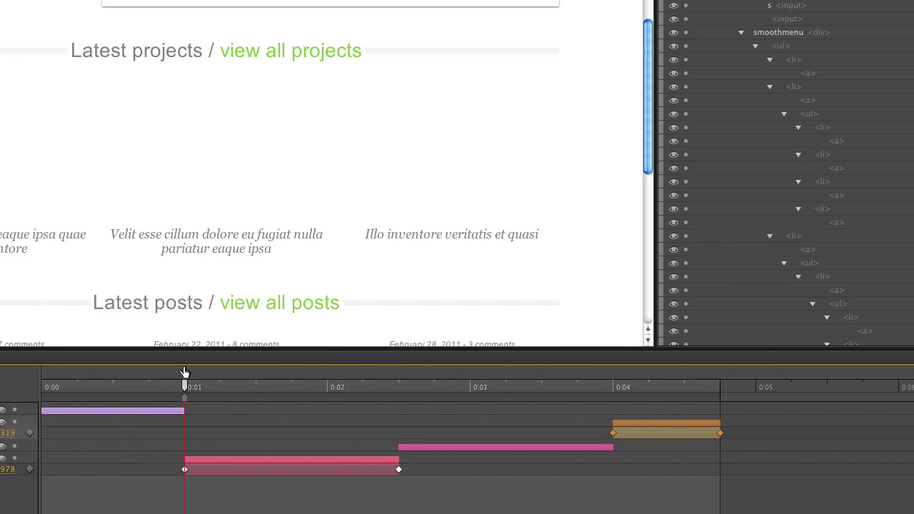
key("space")
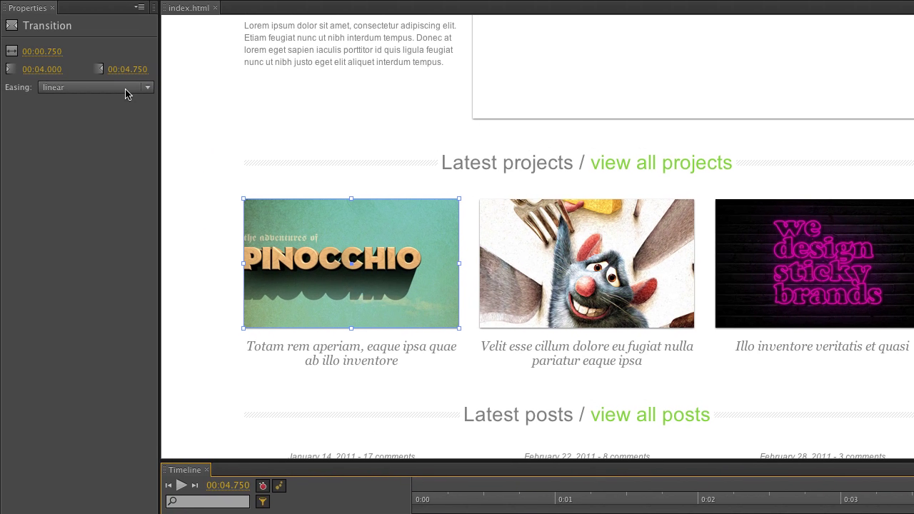
Apply easeOutElastic easing to the Pinocchio thumbnail's transition and preview it from about 00:03.320.
left_click(125, 87)
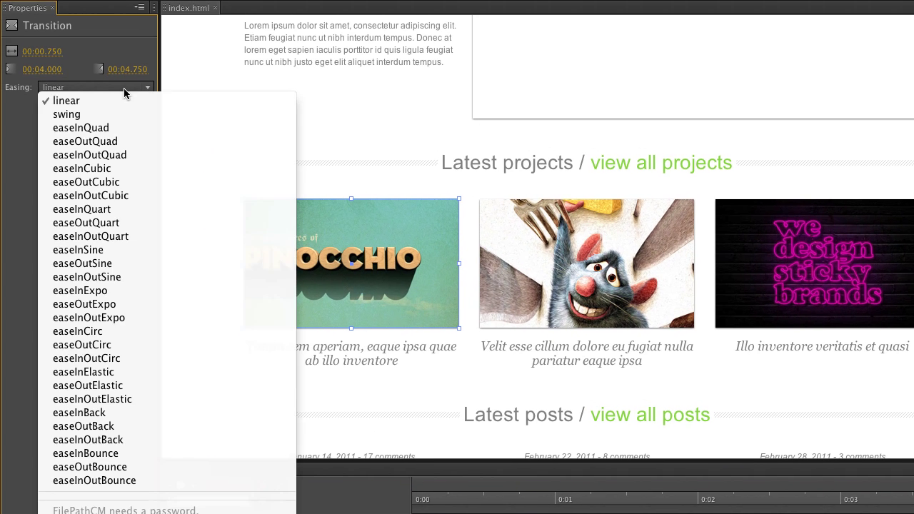
left_click(106, 387)
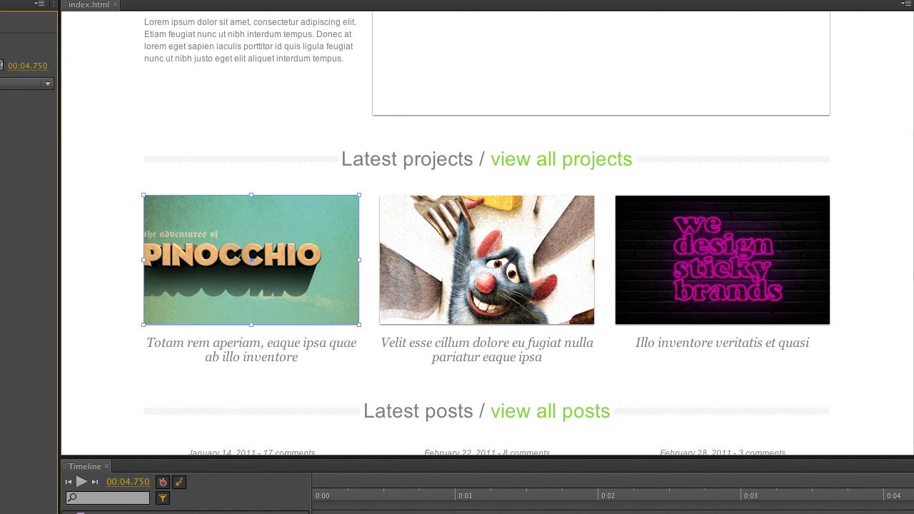
left_click(850, 493)
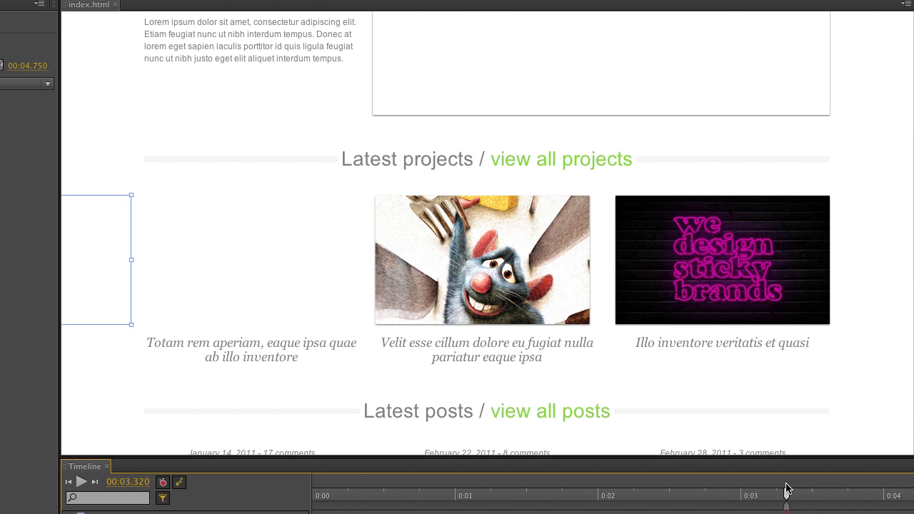
key("space")
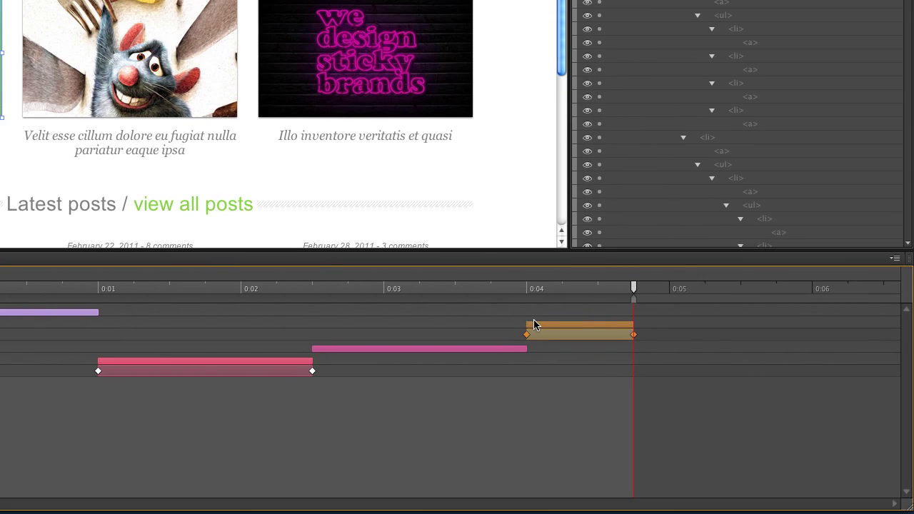
Reposition the Pinocchio thumbnail's transition to start at 0:05 and the mouse thumbnail's transition to start at about 0:02.75.
left_click_drag(536, 325, 678, 334)
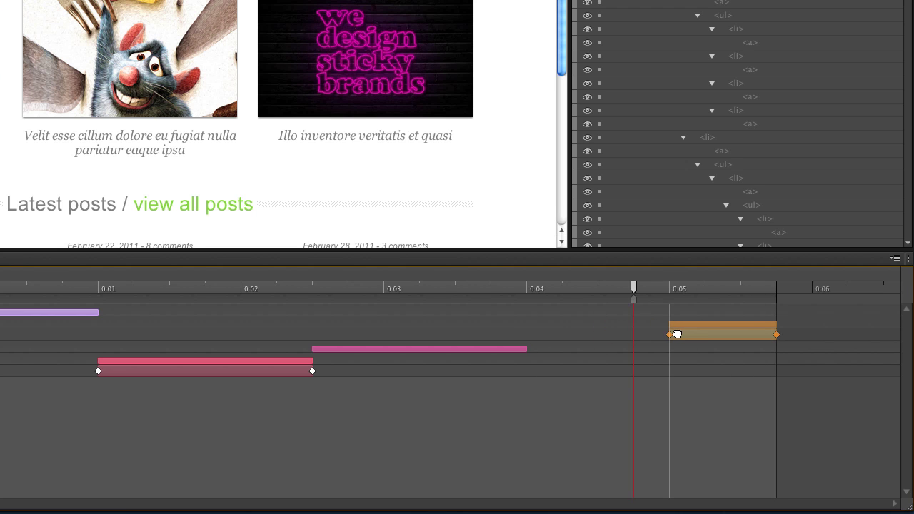
left_click(396, 349)
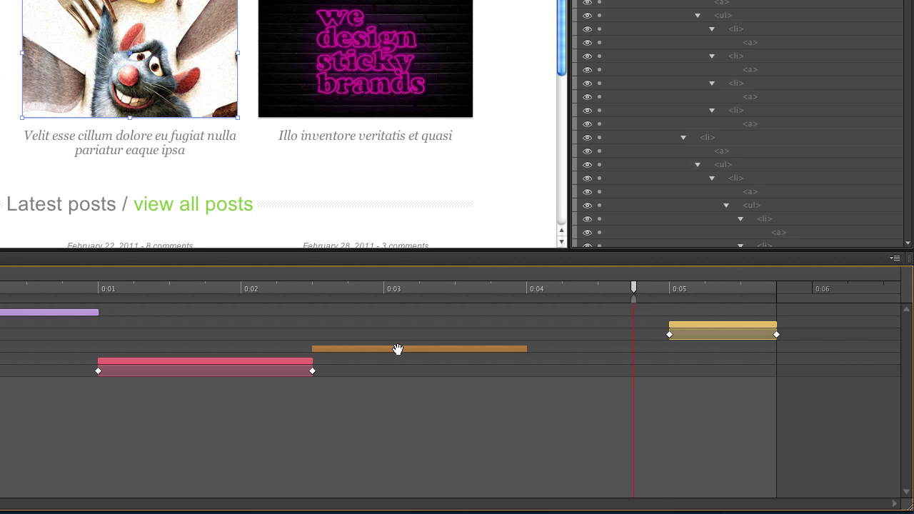
left_click_drag(397, 349, 436, 349)
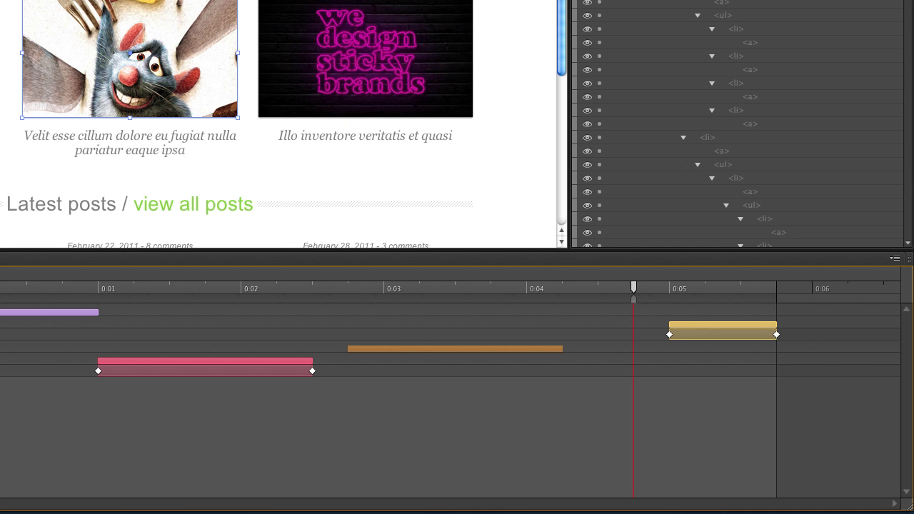
Show the page from its top at actual size and play the whole animation from 00:00.000.
key("Home")
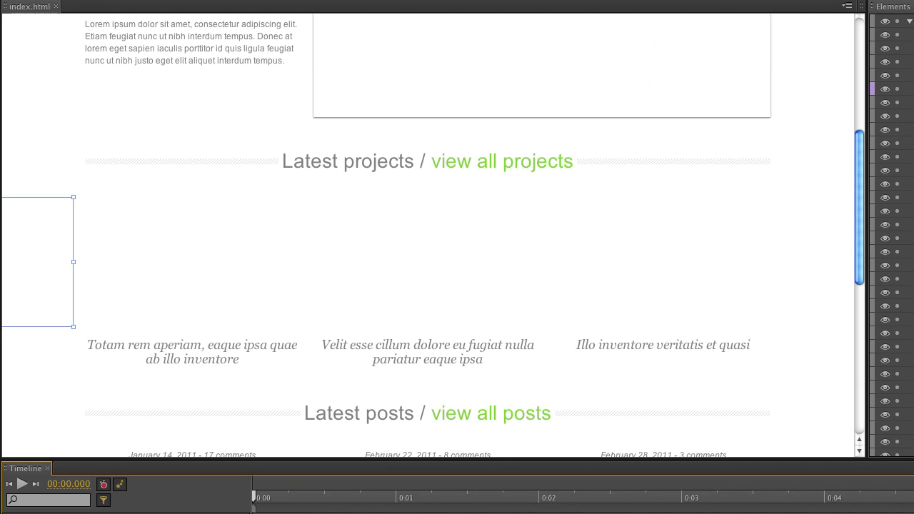
key("super+1")
key("super+1")
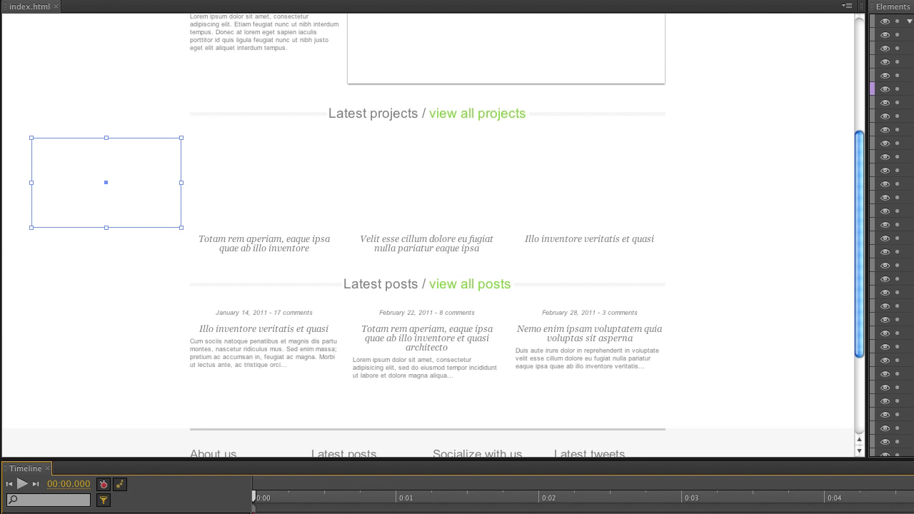
left_click_drag(863, 273, 864, 142)
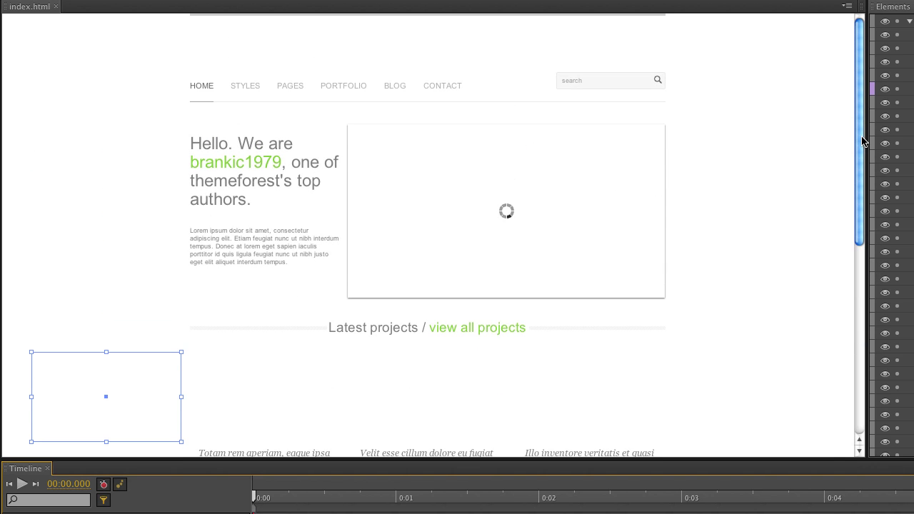
key("space")
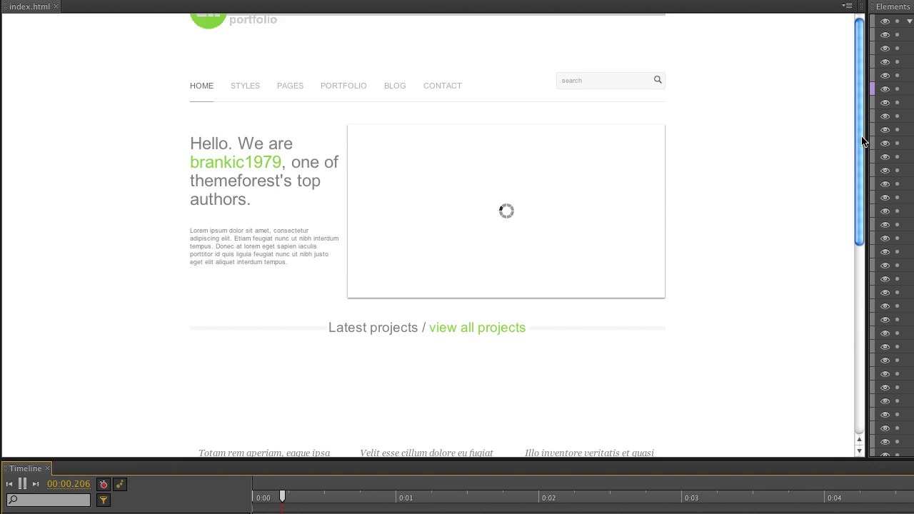